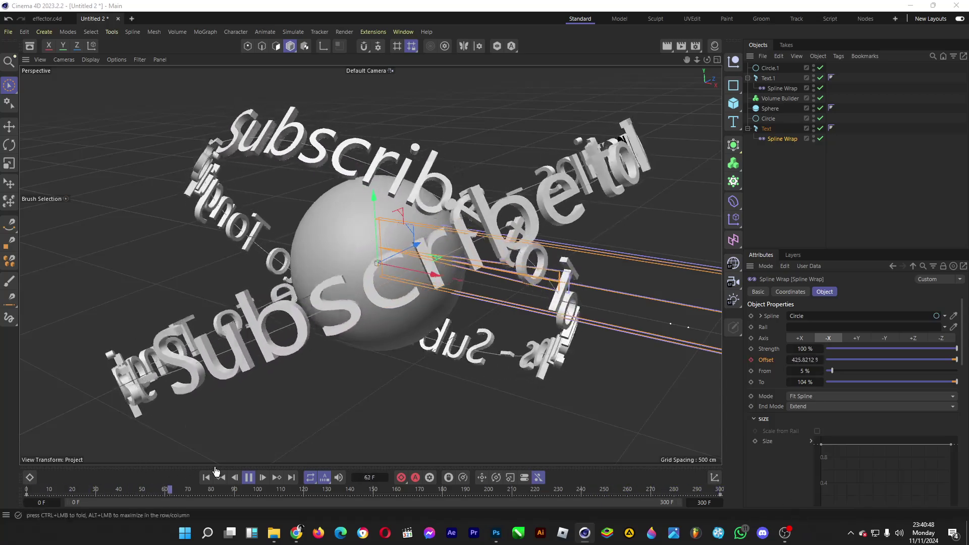
- Stop the rotating-text playback and select every object in the Object Manager
key(F7)
drag(747, 174, 798, 69)
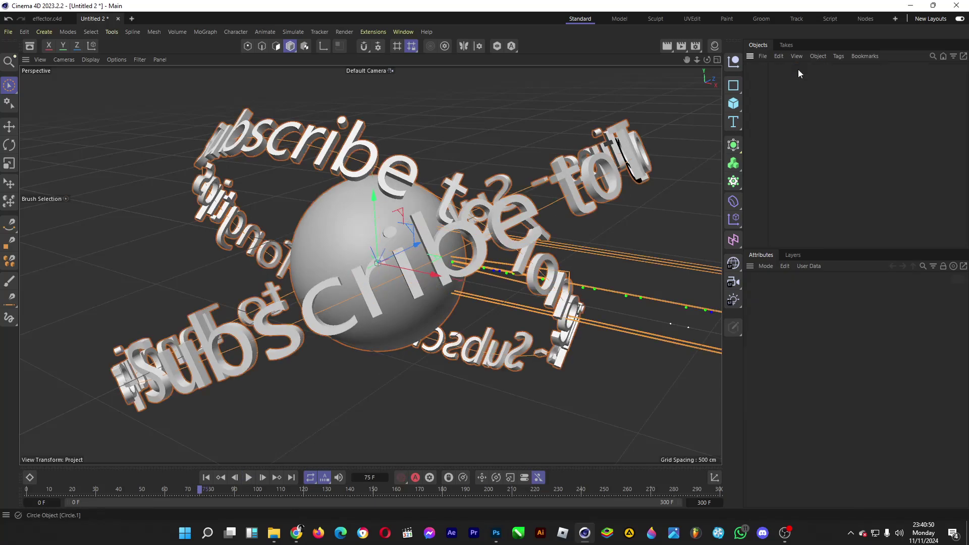
- Delete all objects, add a Circle spline and scale it up to about 239 percent
key(Delete)
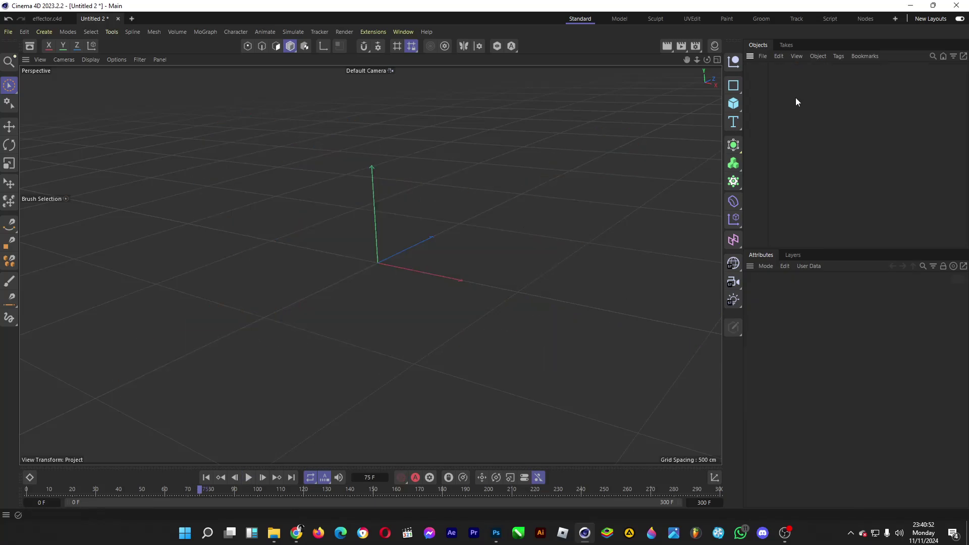
click(734, 87)
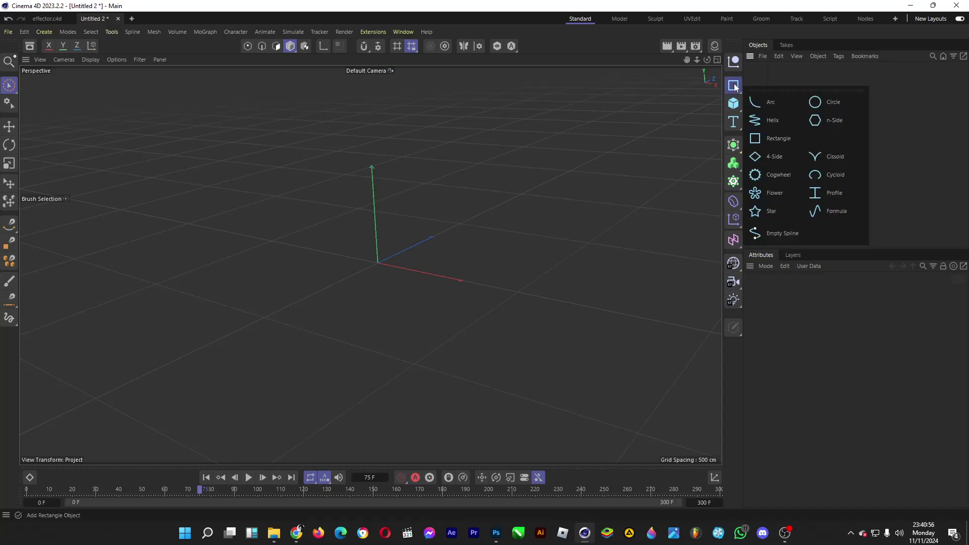
click(840, 105)
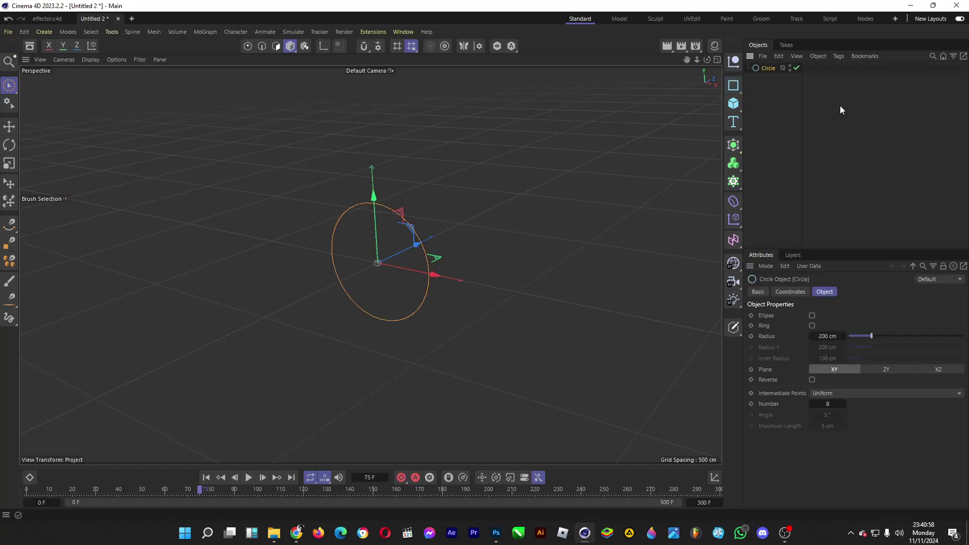
click(9, 163)
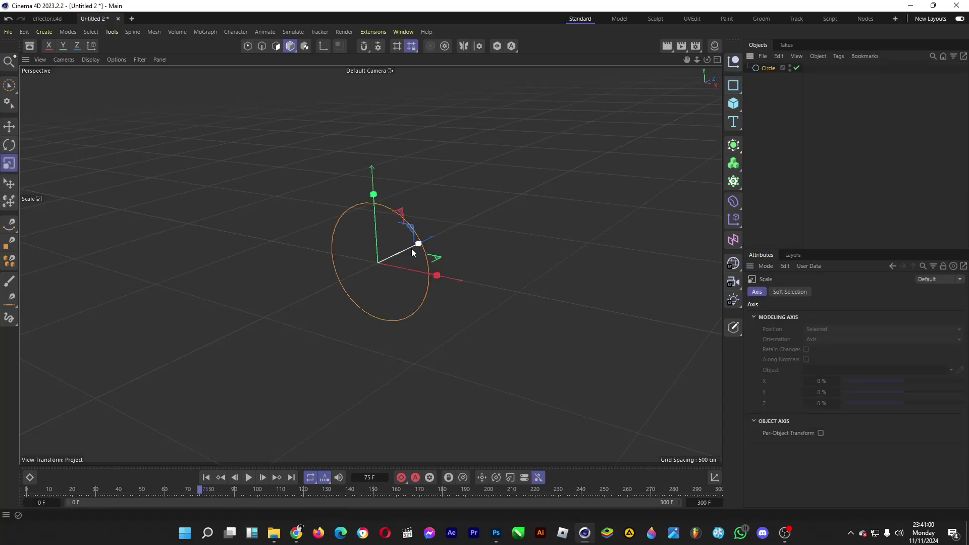
drag(410, 249, 471, 171)
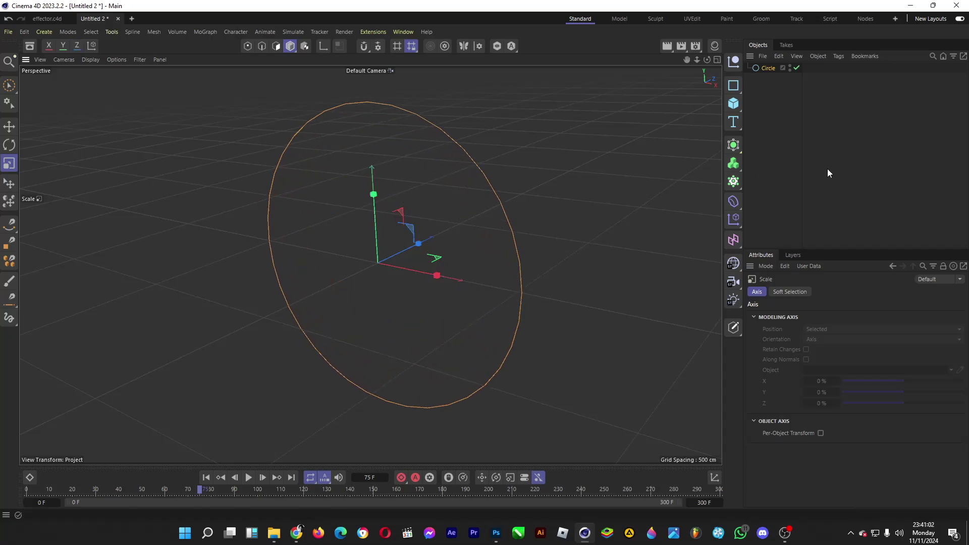
click(807, 177)
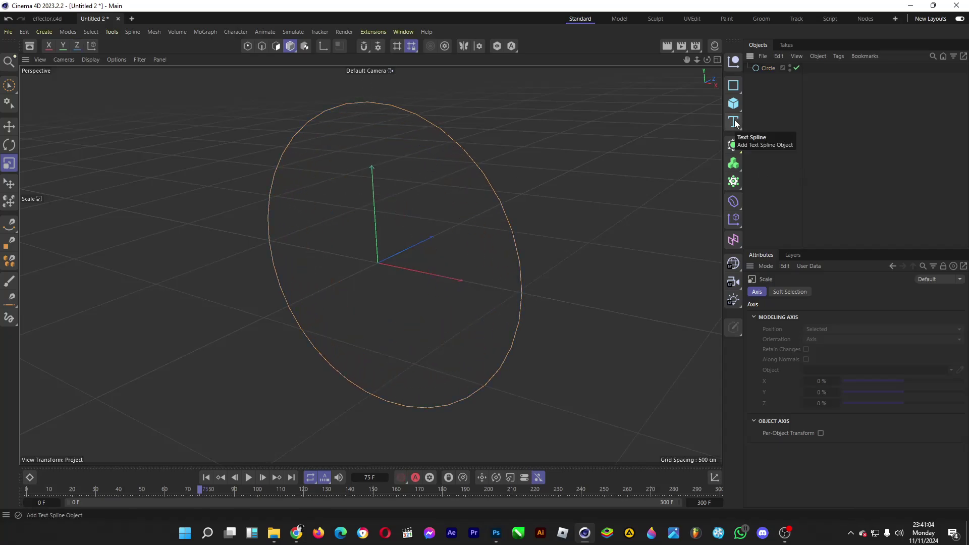
- Add a Text object reading 'Subscribe to Tongtips -' and paste the phrase to repeat it
click(735, 122)
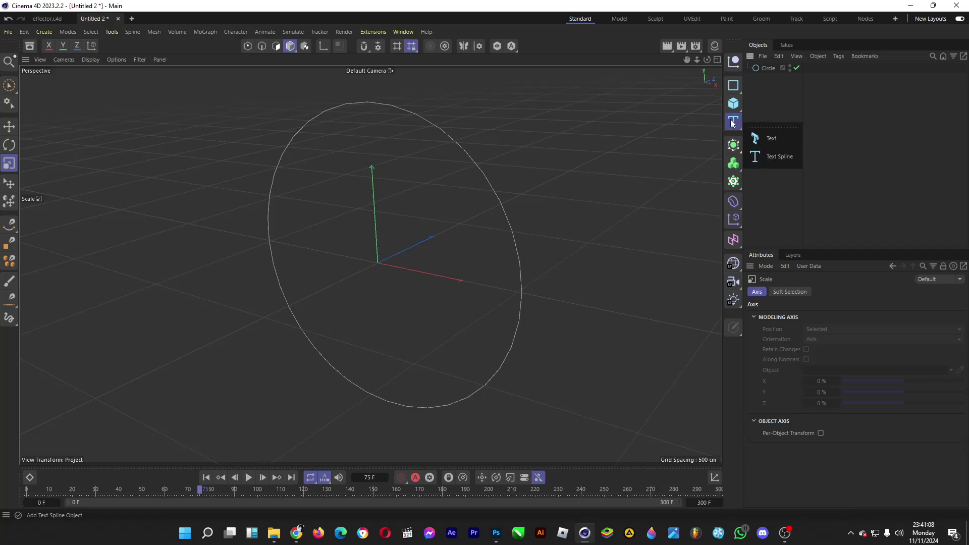
click(765, 140)
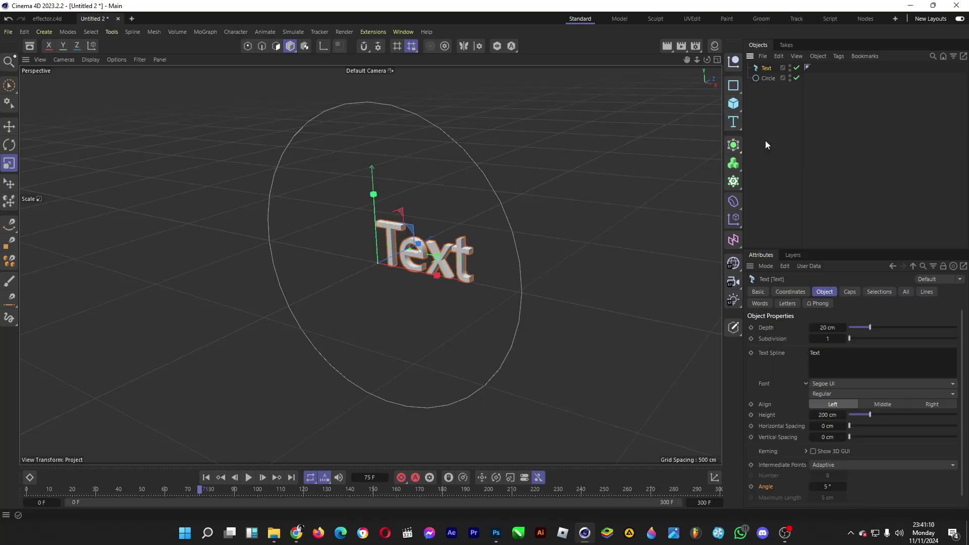
double_click(851, 357)
text(Subscribe to Tongtips -)
drag(864, 355, 800, 355)
click(861, 355)
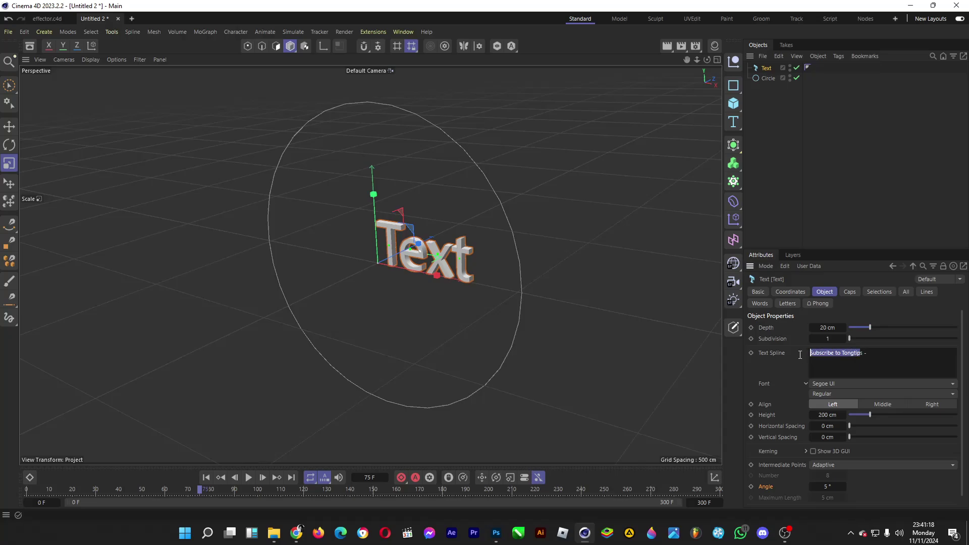
key(ctrl+c)
click(908, 359)
key(ctrl+v)
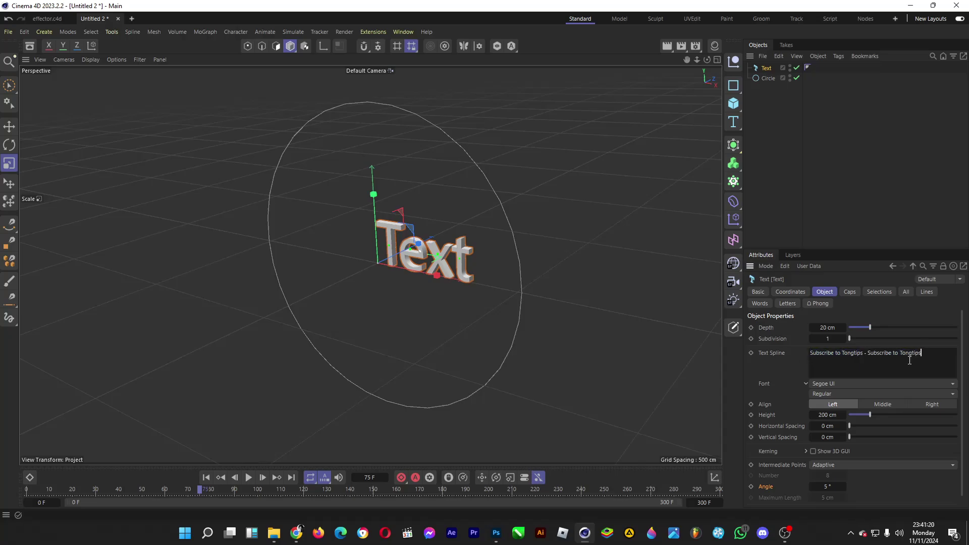
- Make the text Bold with -11 cm horizontal spacing and 9 cm depth
click(828, 392)
click(829, 405)
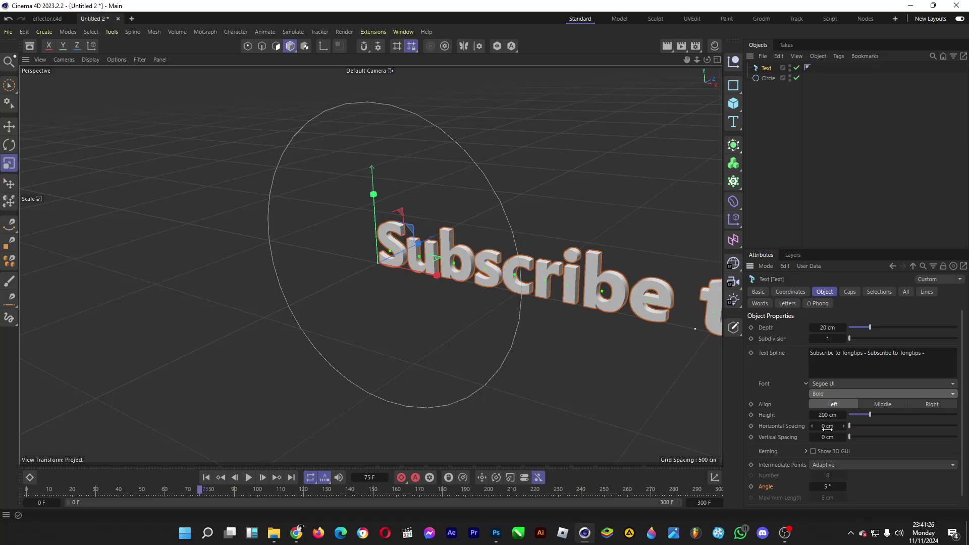
drag(828, 426, 811, 426)
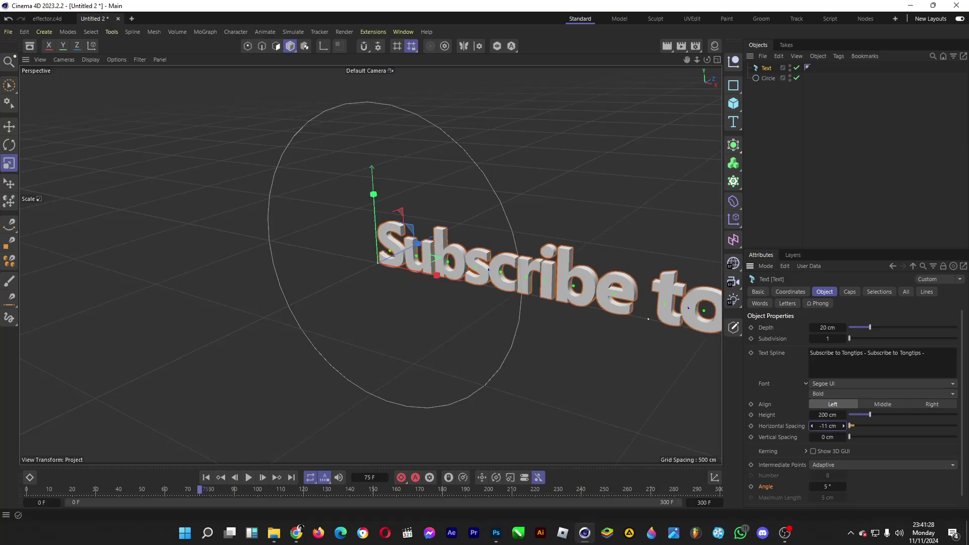
mouse_move(834, 327)
mouse_down()
mouse_move(850, 327)
mouse_move(817, 327)
mouse_up()
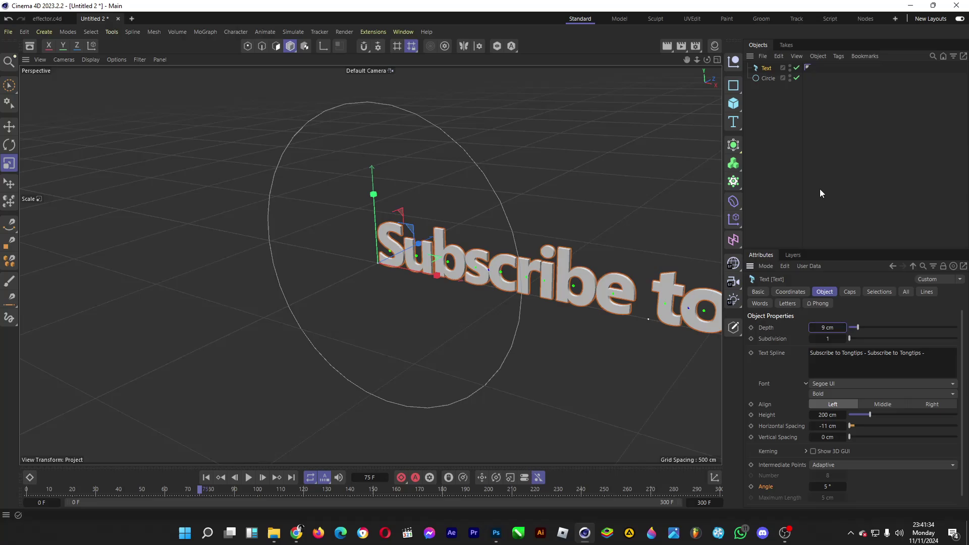
- Set the Text object's height to 161 cm and horizontal spacing to -5 cm
click(762, 79)
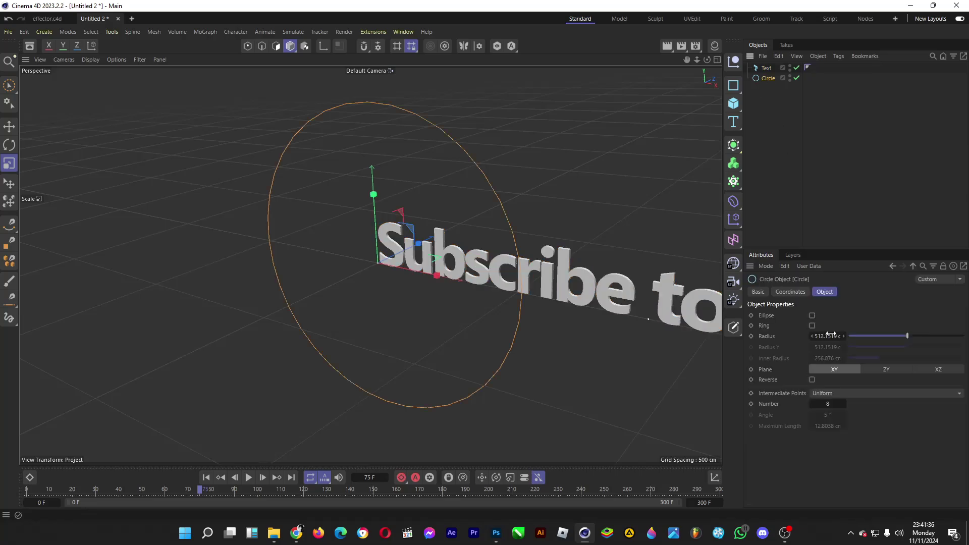
click(835, 162)
click(766, 69)
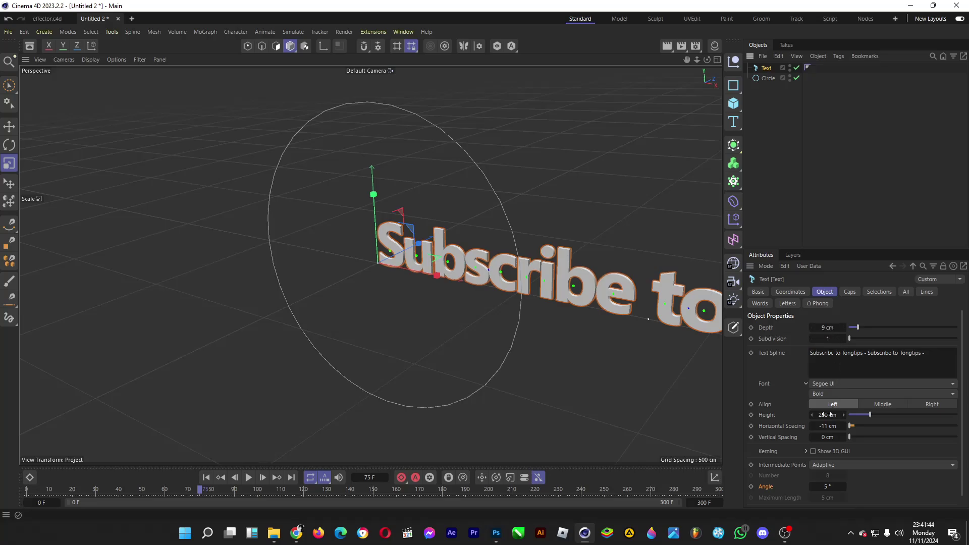
drag(826, 415, 769, 415)
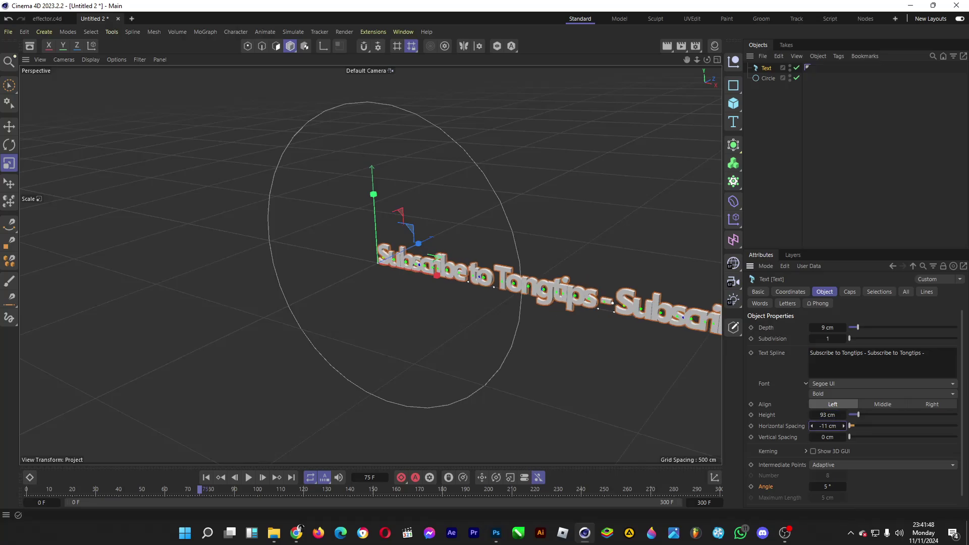
drag(826, 425, 825, 426)
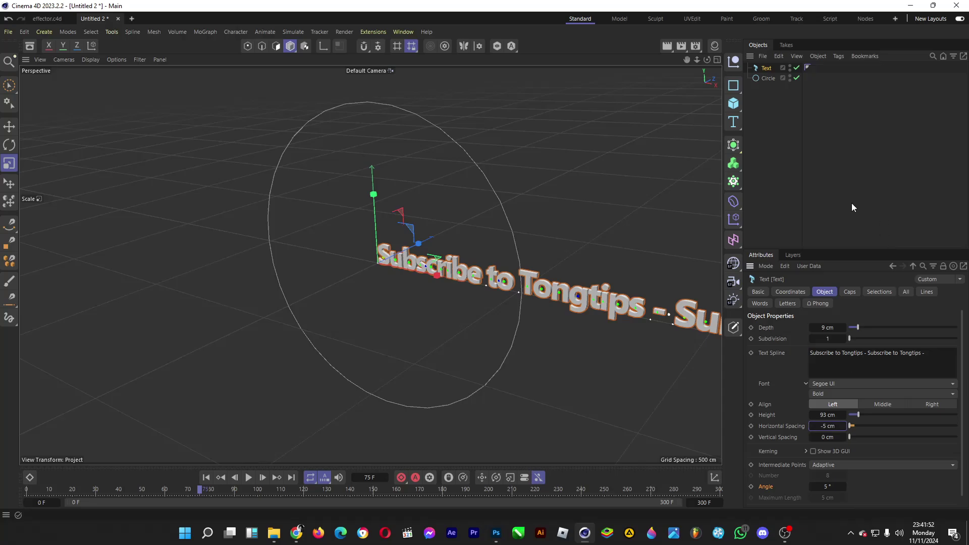
drag(829, 414, 845, 414)
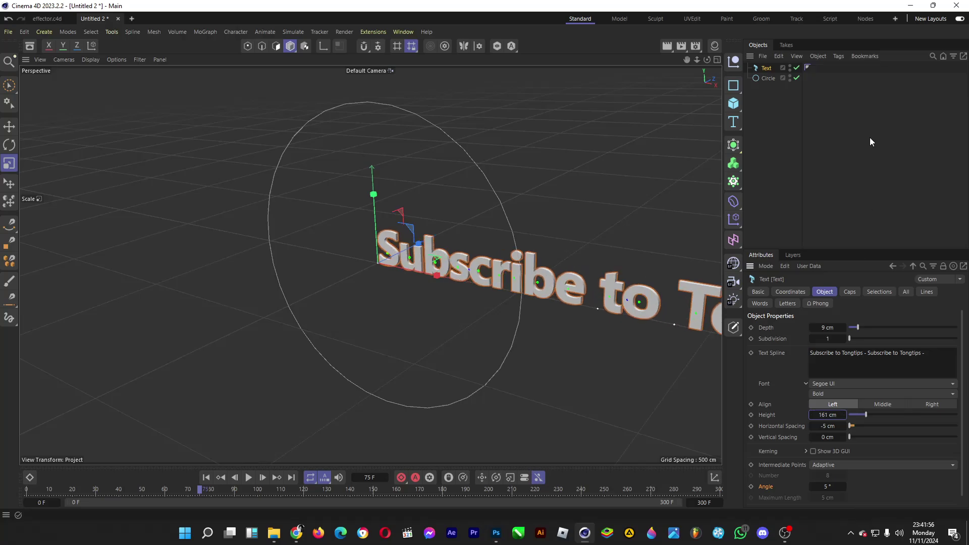
click(830, 135)
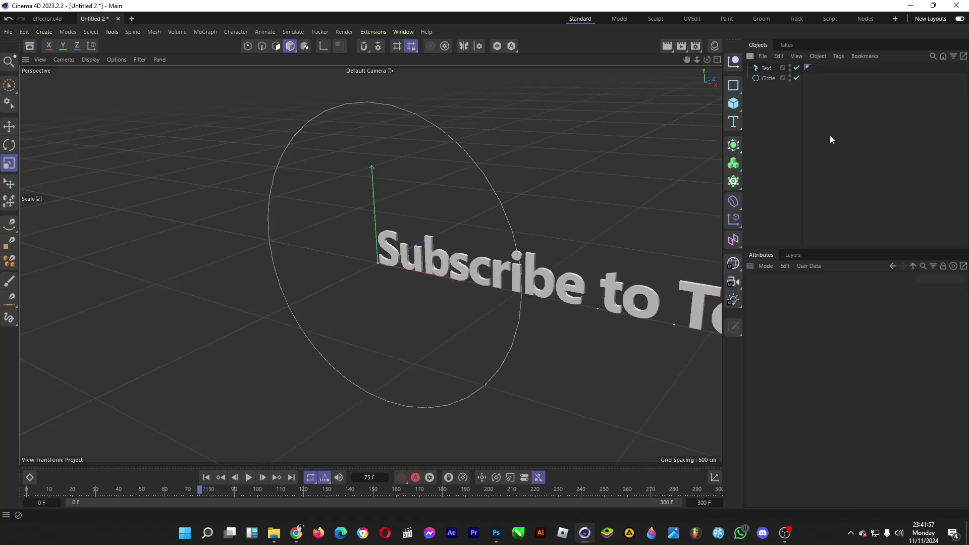
- Add a Spline Wrap under the Text object and use the Circle as its spline
click(733, 202)
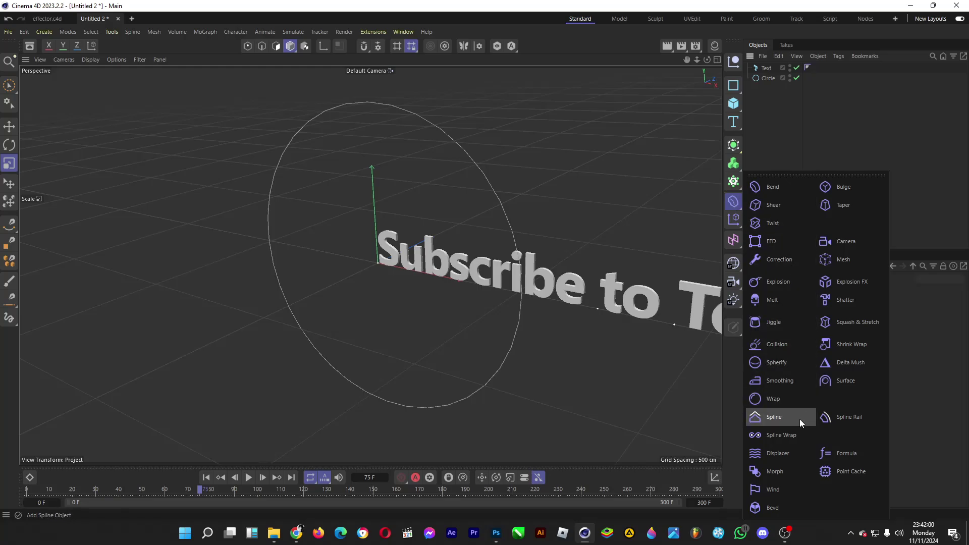
click(793, 434)
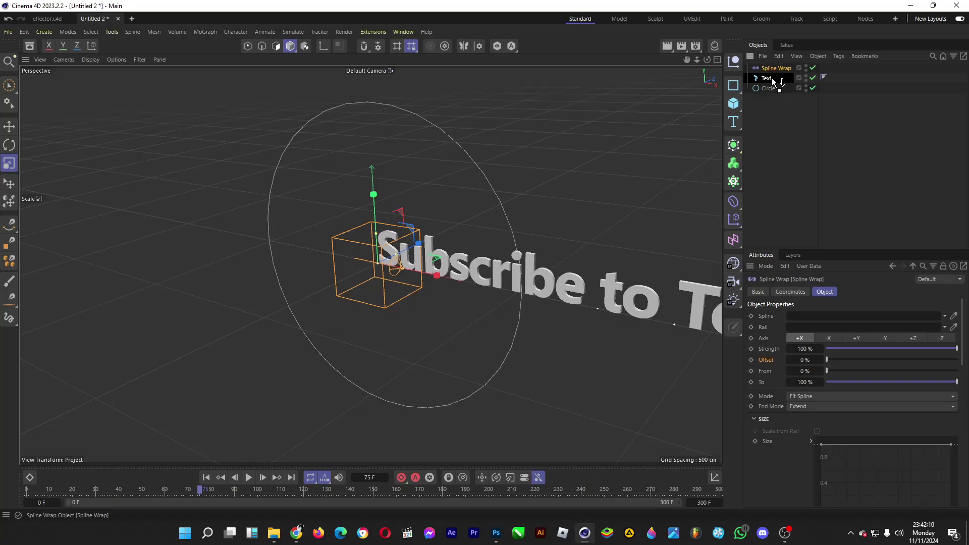
drag(771, 78, 771, 79)
click(785, 95)
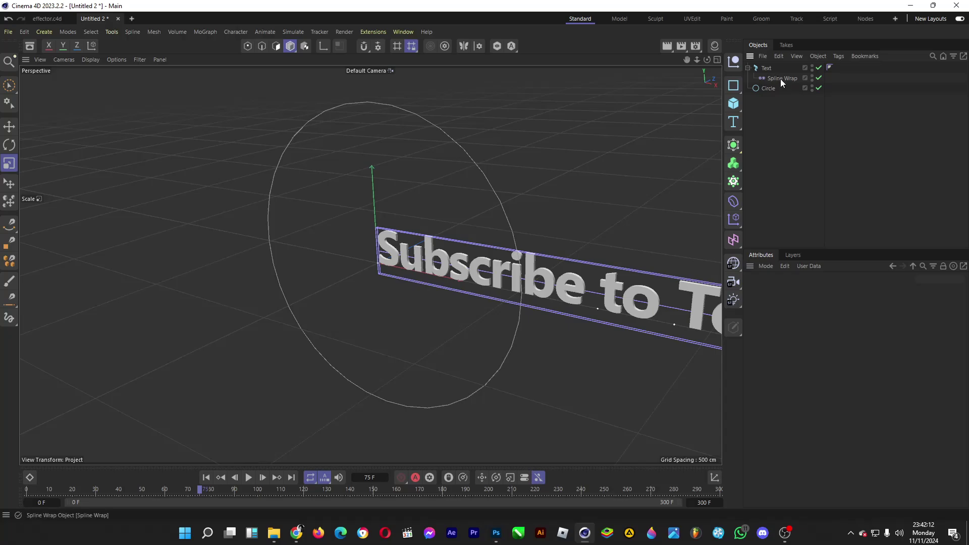
click(780, 79)
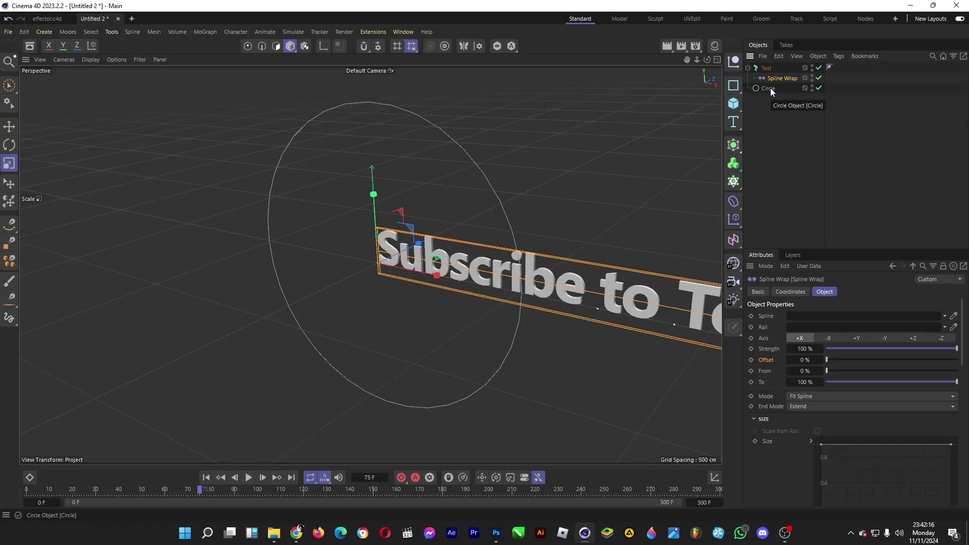
drag(770, 88, 806, 316)
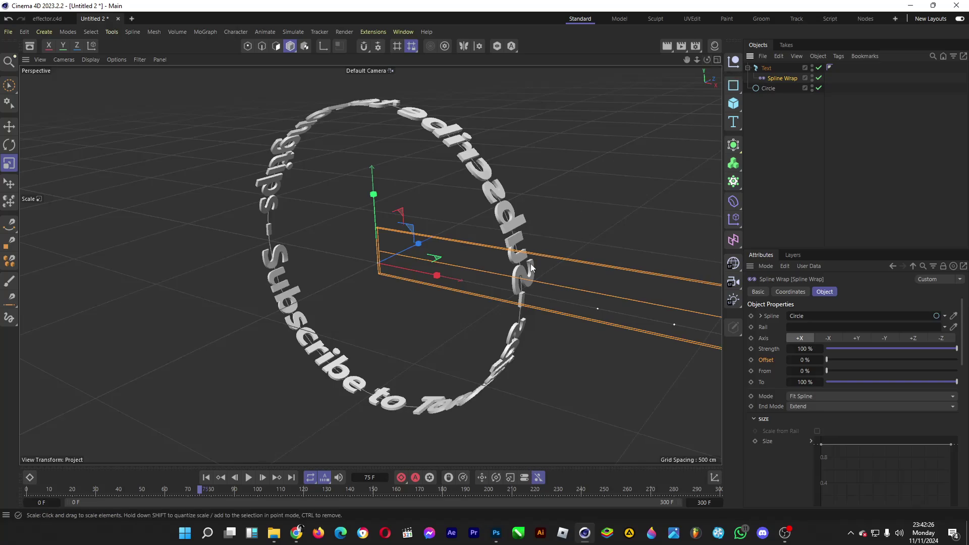
- Set the Spline Wrap axis to -X, then select Text, Spline Wrap and Circle together
scroll(782, 417, down, 3)
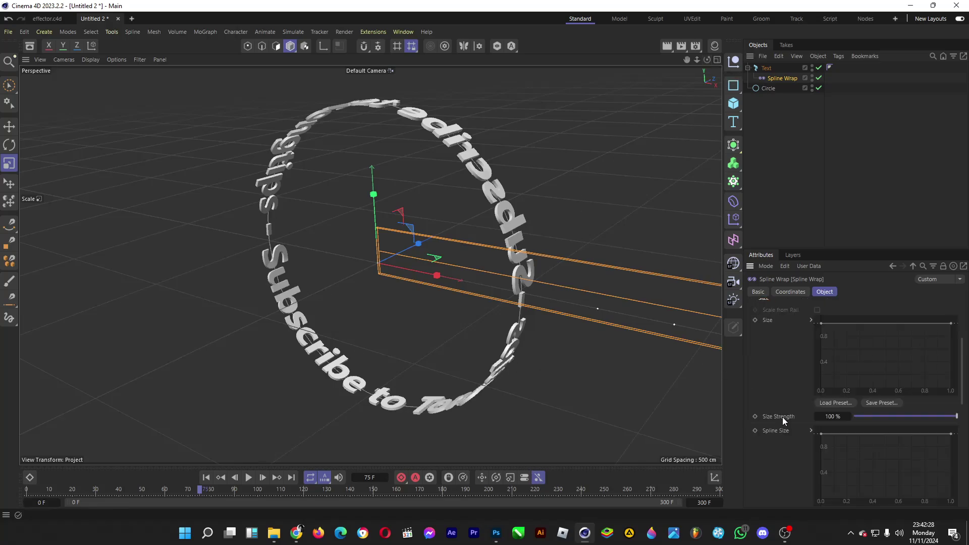
scroll(782, 417, up, 4)
click(832, 337)
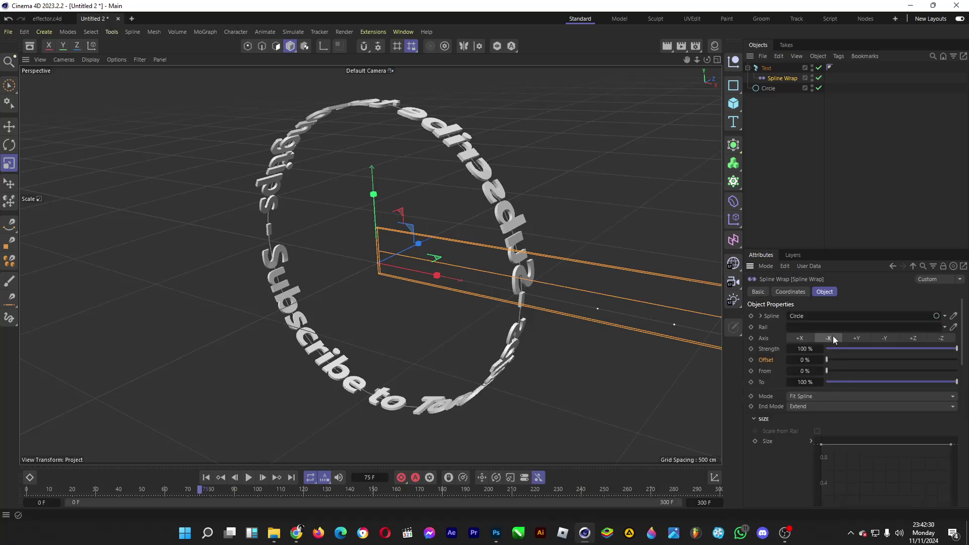
drag(707, 60, 704, 137)
click(768, 123)
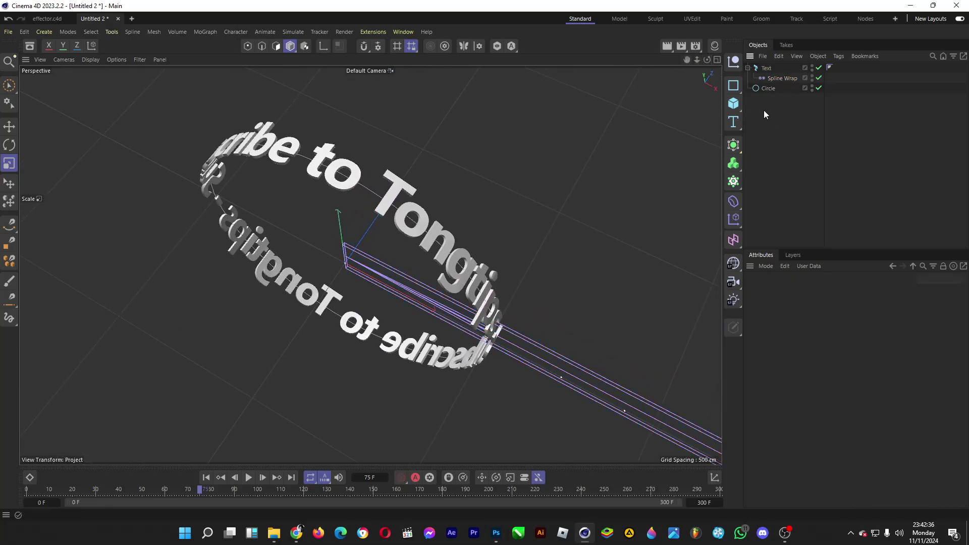
drag(763, 105, 786, 63)
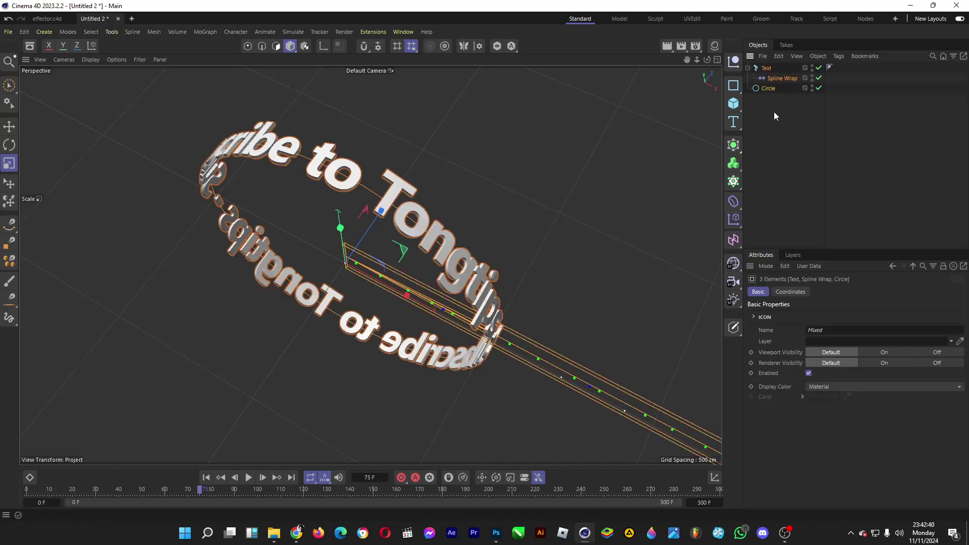
- Duplicate the text ring setup, then enlarge and tilt Circle.1 as the second ring
key(ctrl+c)
key(ctrl+v)
click(780, 131)
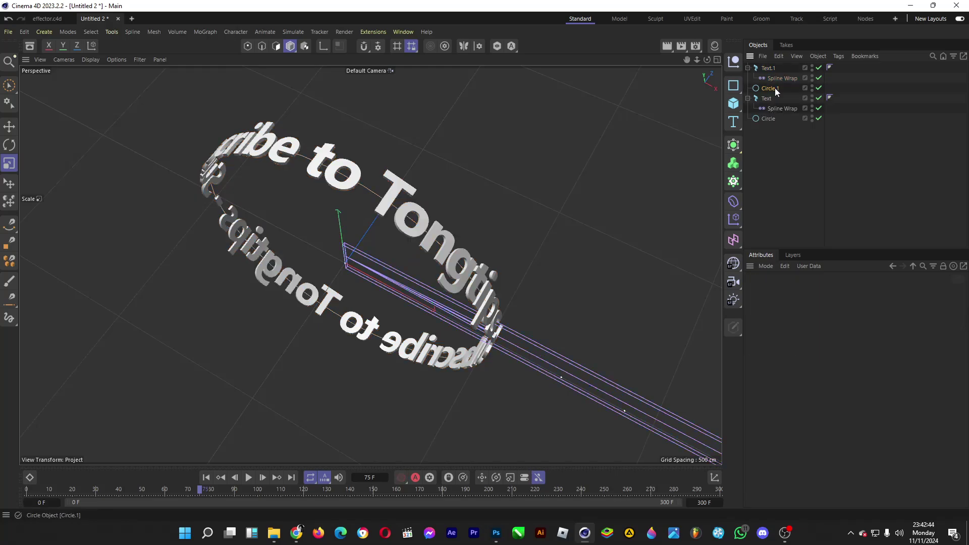
click(774, 88)
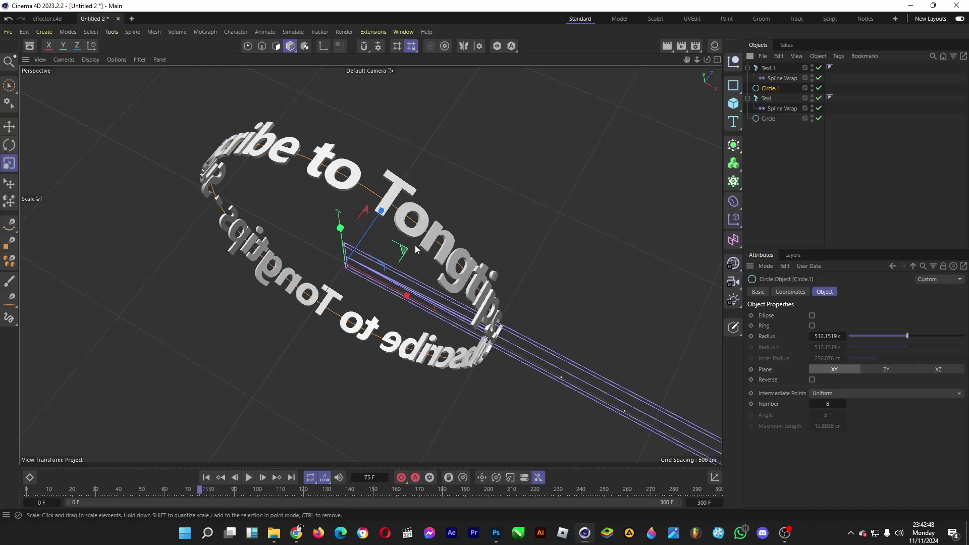
drag(402, 248, 540, 177)
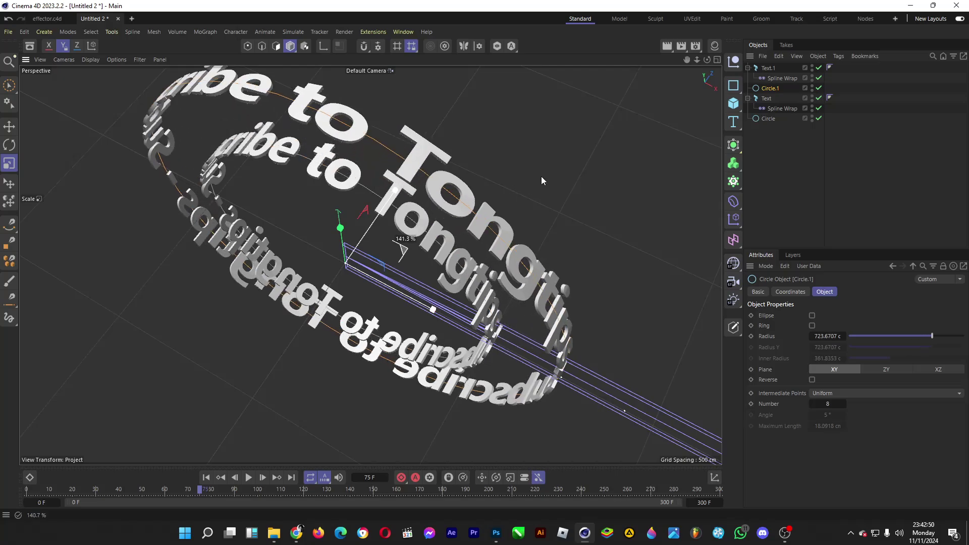
click(9, 144)
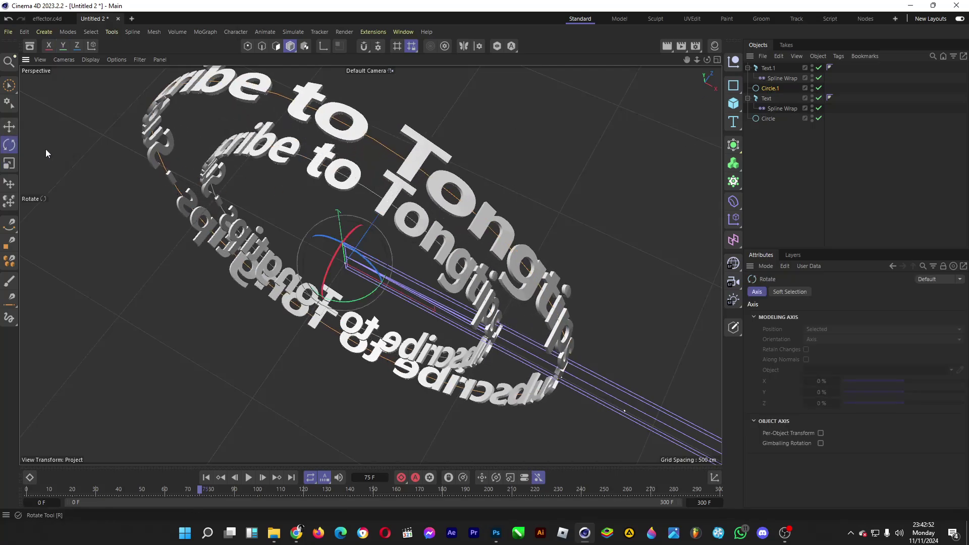
drag(348, 242, 331, 263)
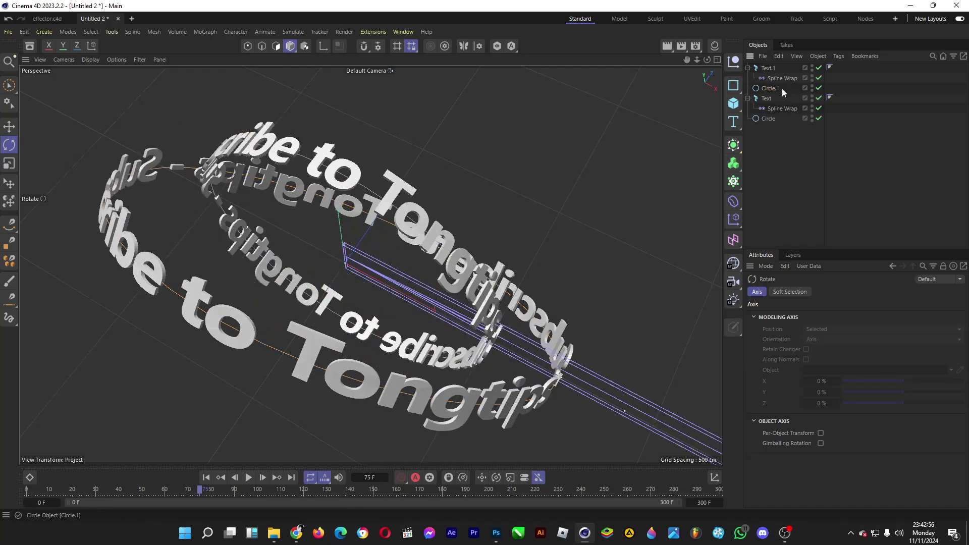
- Raise Text.1's height to 225 cm and move the playhead back to frame 0
click(768, 70)
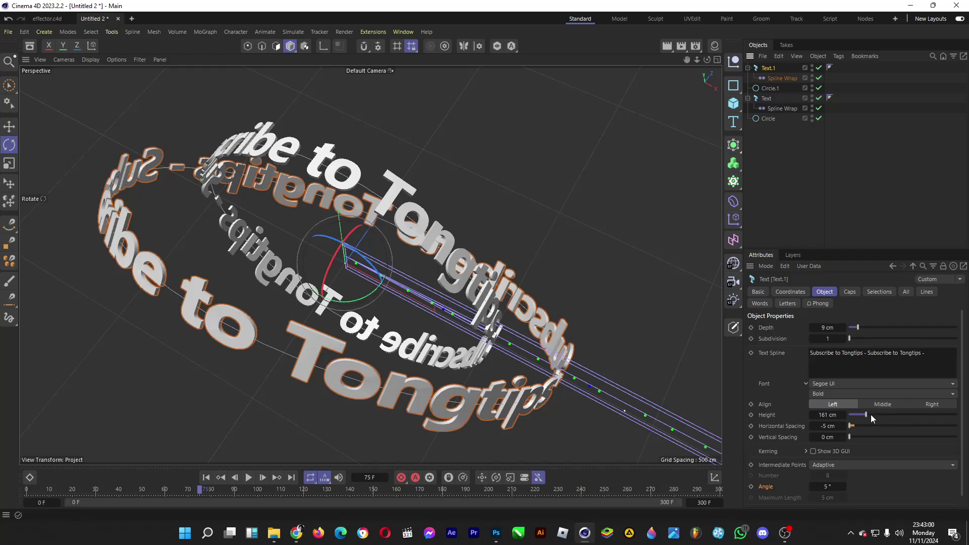
drag(869, 414, 873, 418)
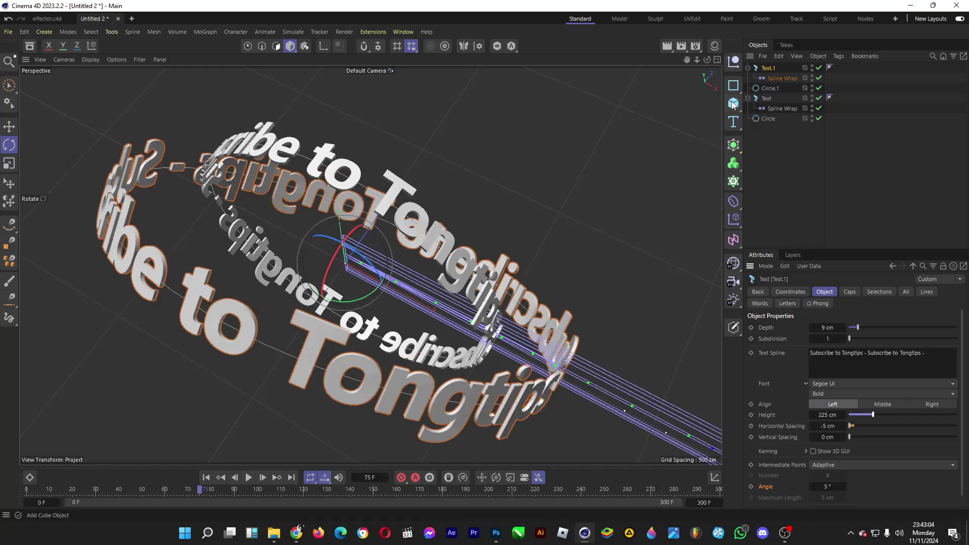
drag(696, 60, 727, 63)
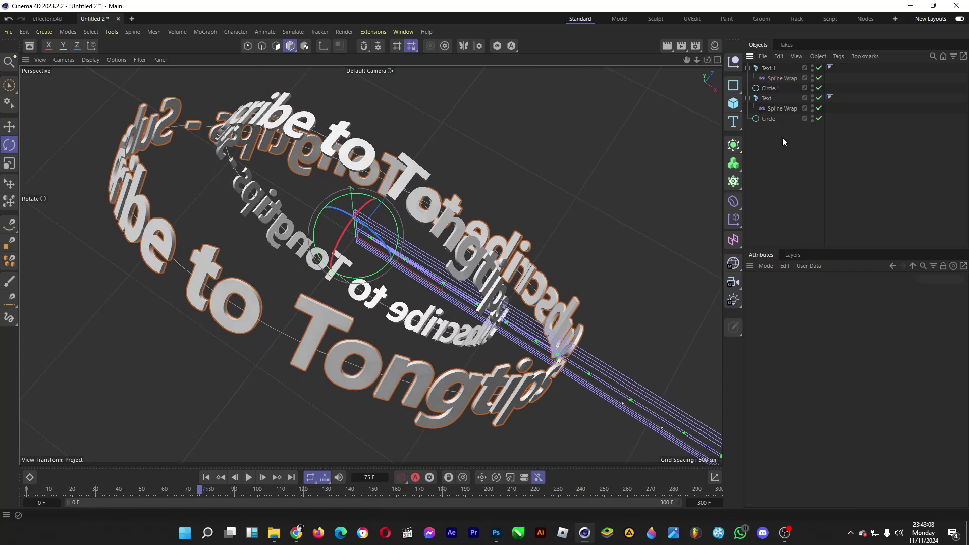
click(787, 146)
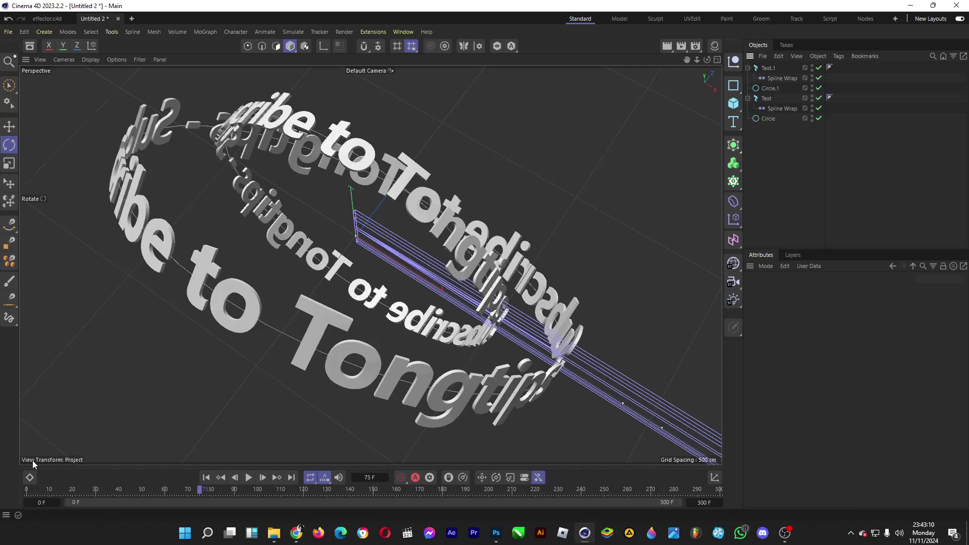
click(38, 489)
drag(39, 492, 28, 492)
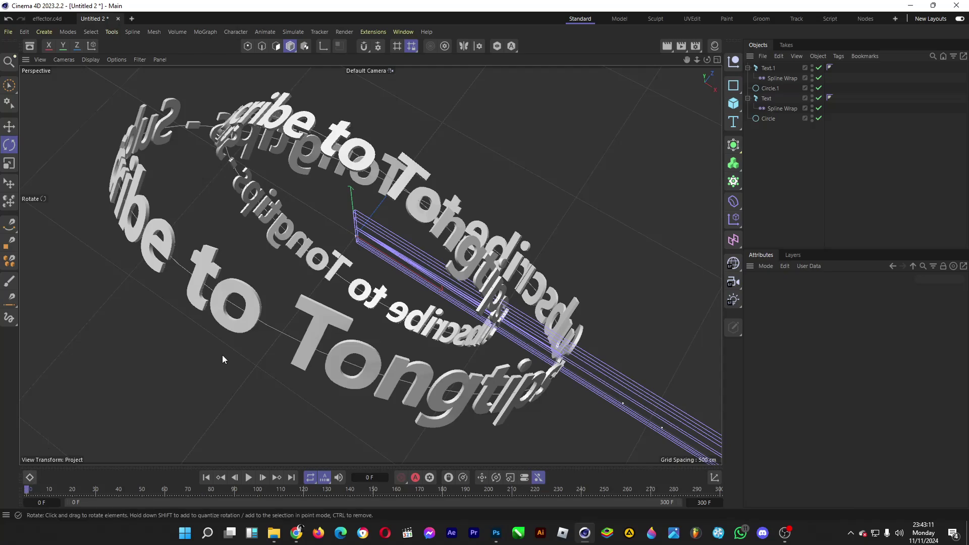
- Select the inner ring's Spline Wrap and keyframe its From value at 0 %
click(767, 99)
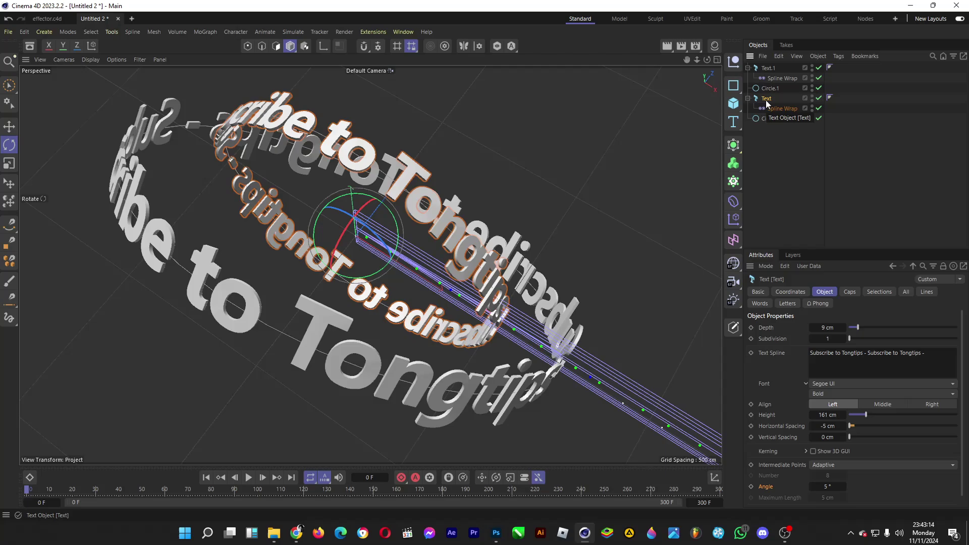
click(777, 108)
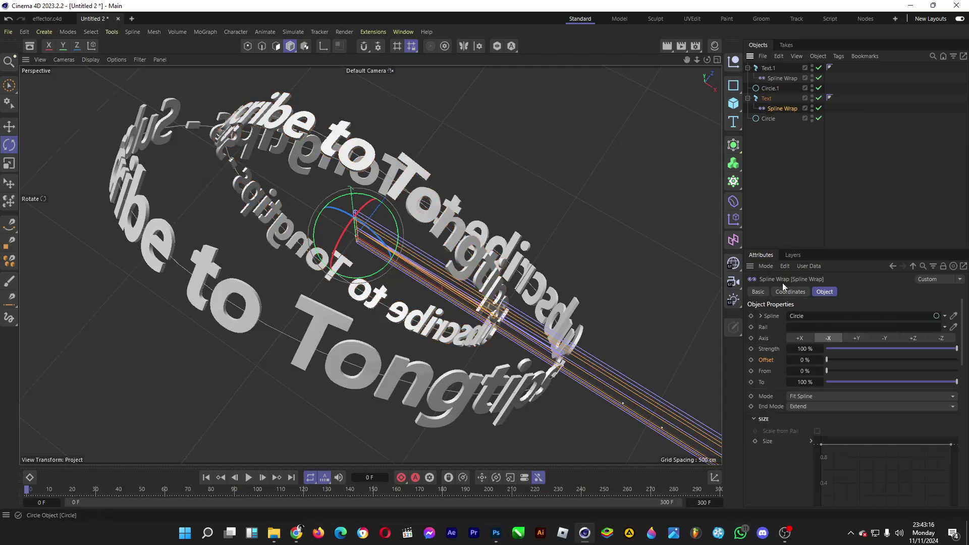
click(752, 371)
drag(518, 491, 722, 490)
drag(812, 371, 802, 371)
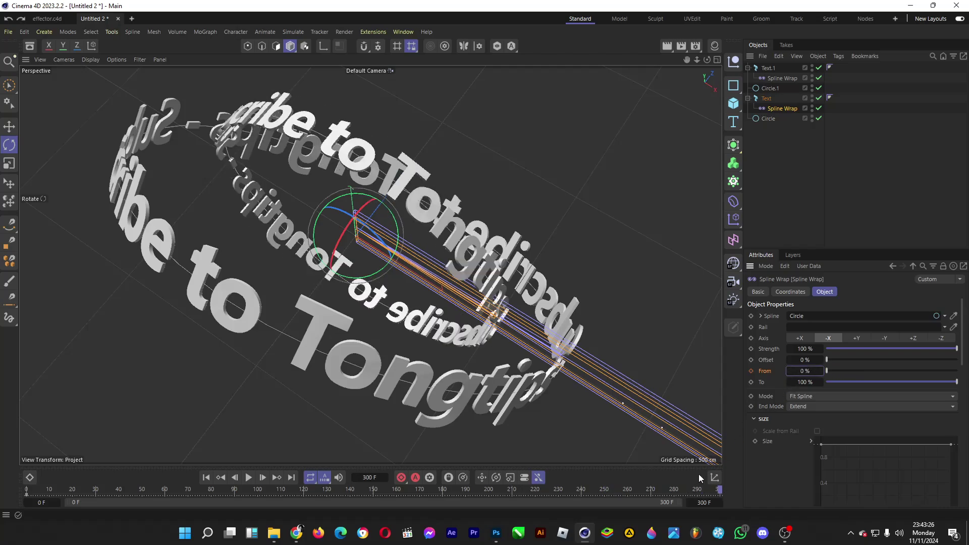
drag(701, 492, 27, 490)
- Keyframe Offset at 0 % on frame 0 and 95 % on frame 300, then scrub to preview
click(750, 349)
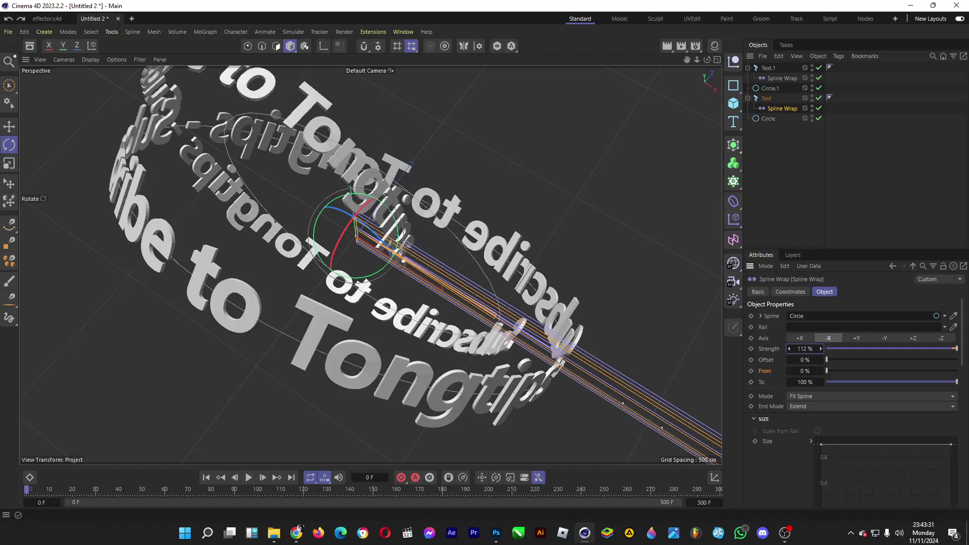
click(750, 360)
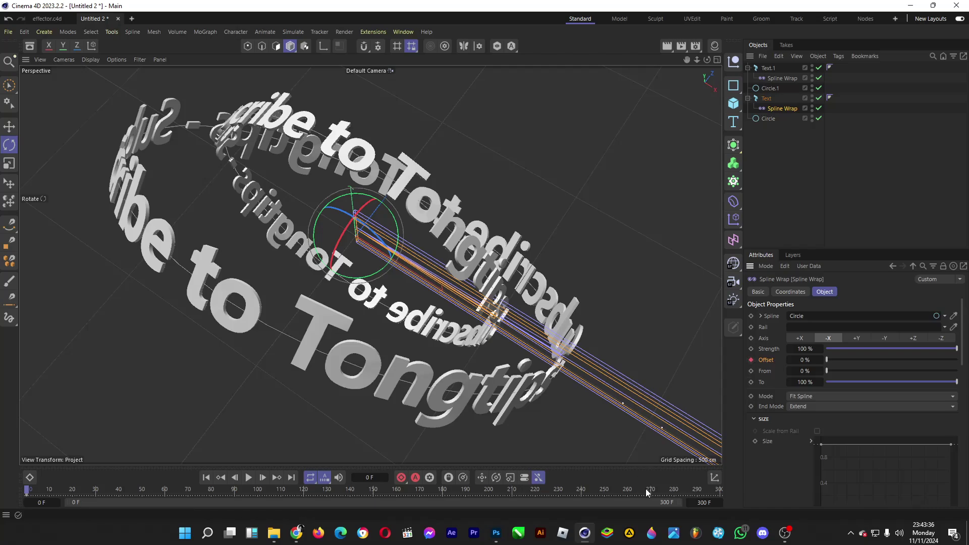
drag(647, 493, 726, 489)
drag(805, 359, 928, 360)
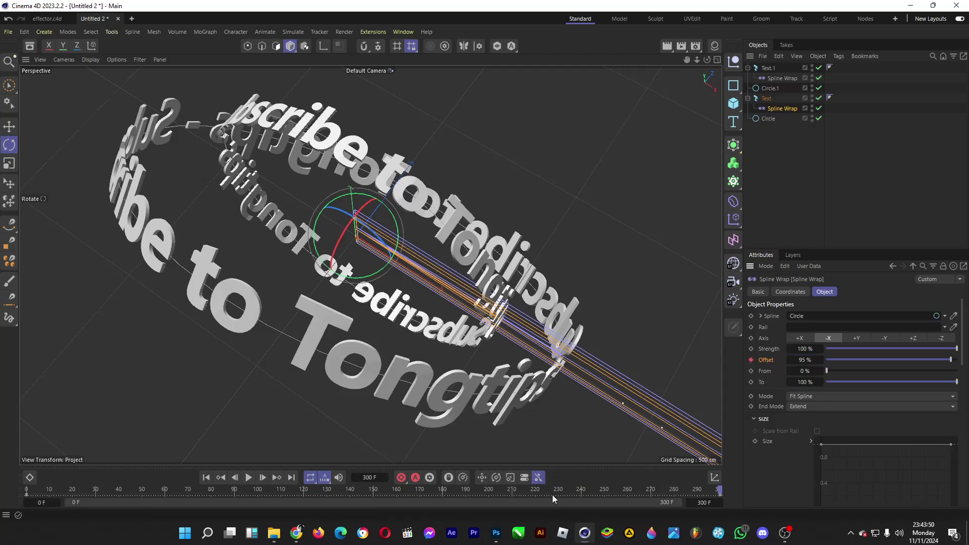
drag(552, 493, 26, 497)
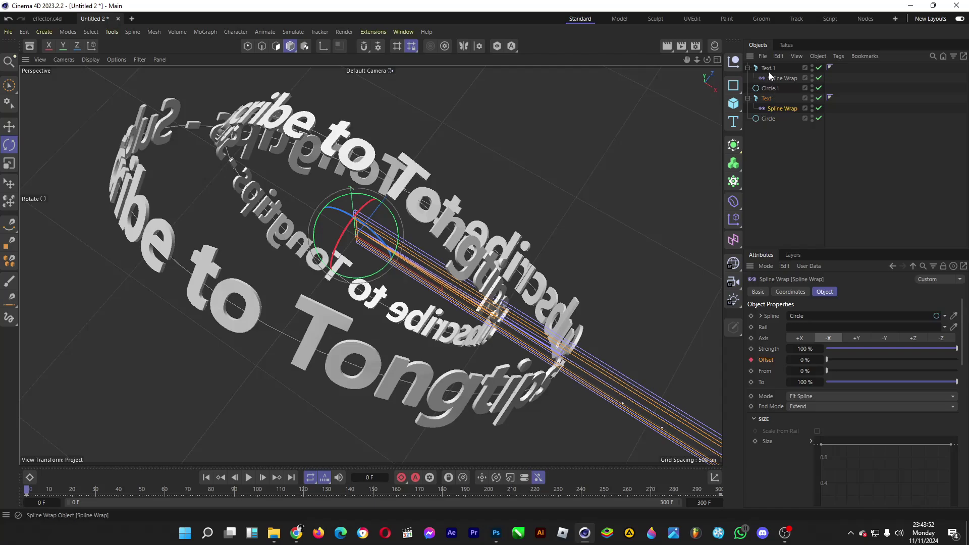
- Keyframe Text.1's Spline Wrap Offset at 0 % on frame 0 and 99 % on frame 300
click(780, 77)
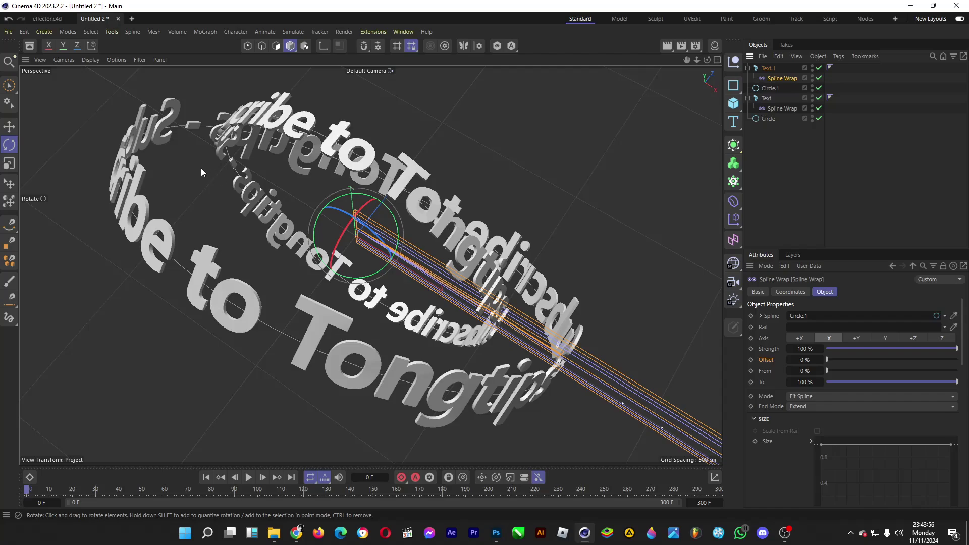
click(751, 360)
drag(687, 490, 725, 491)
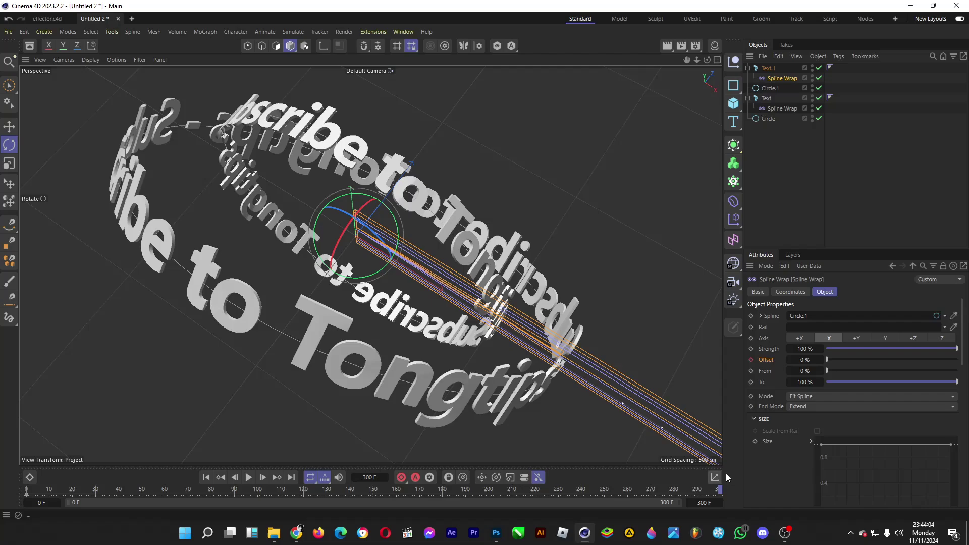
drag(806, 361, 904, 361)
click(751, 360)
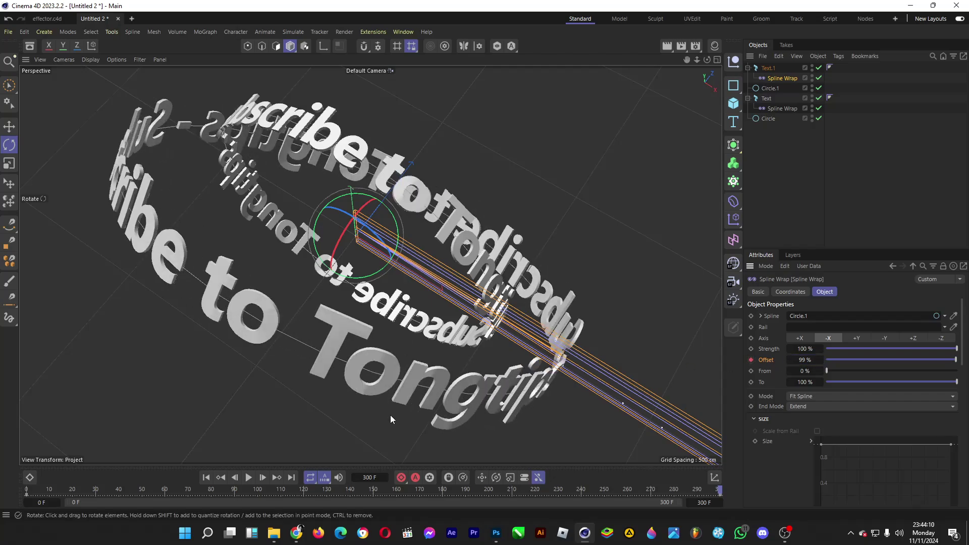
drag(53, 487, 26, 484)
- Start timeline playback to watch both 'Subscribe to Tongtips' rings slide around their circles
click(248, 477)
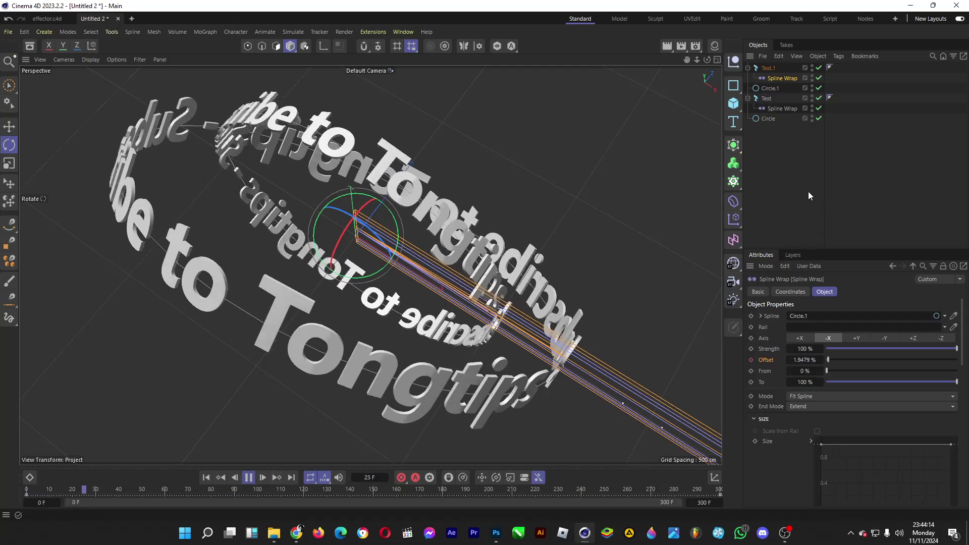